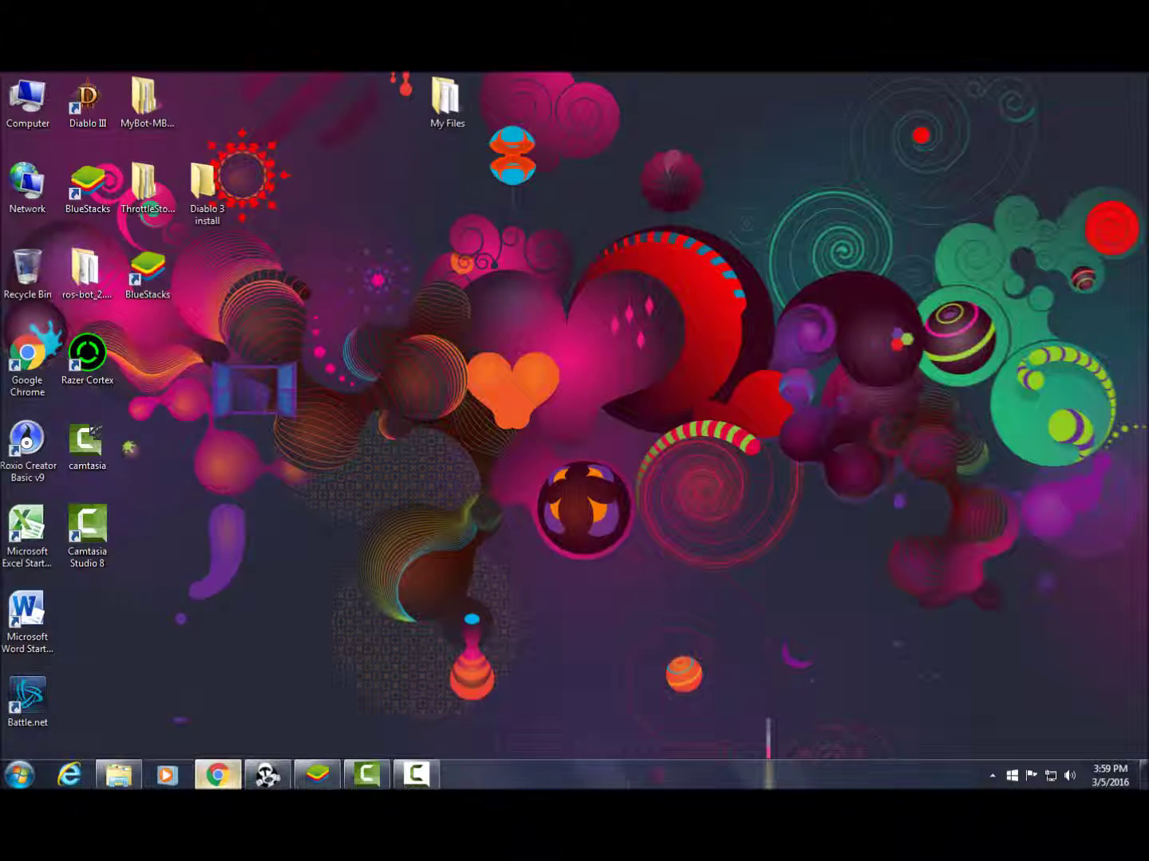
Step: Switch to Google Chrome, search Google for bluestacks and open the official BlueStacks website
left_click(216, 775)
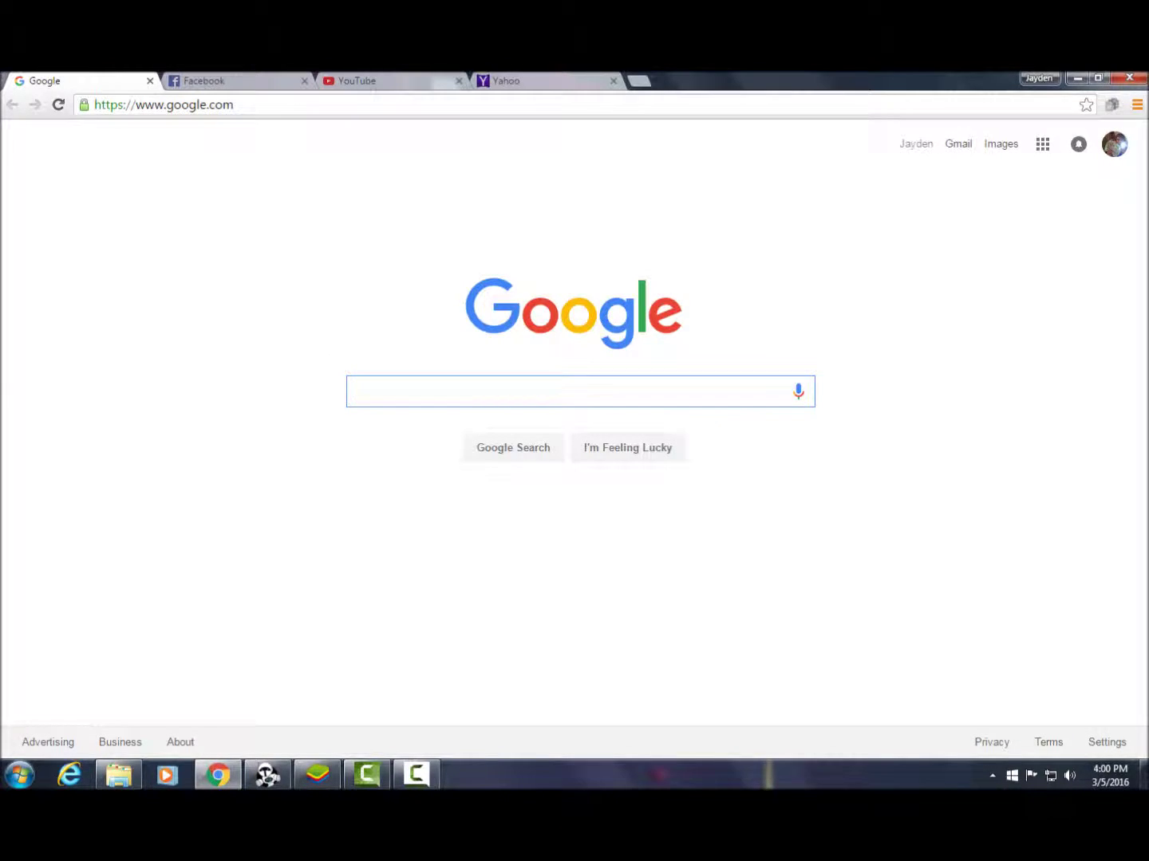
type("bl")
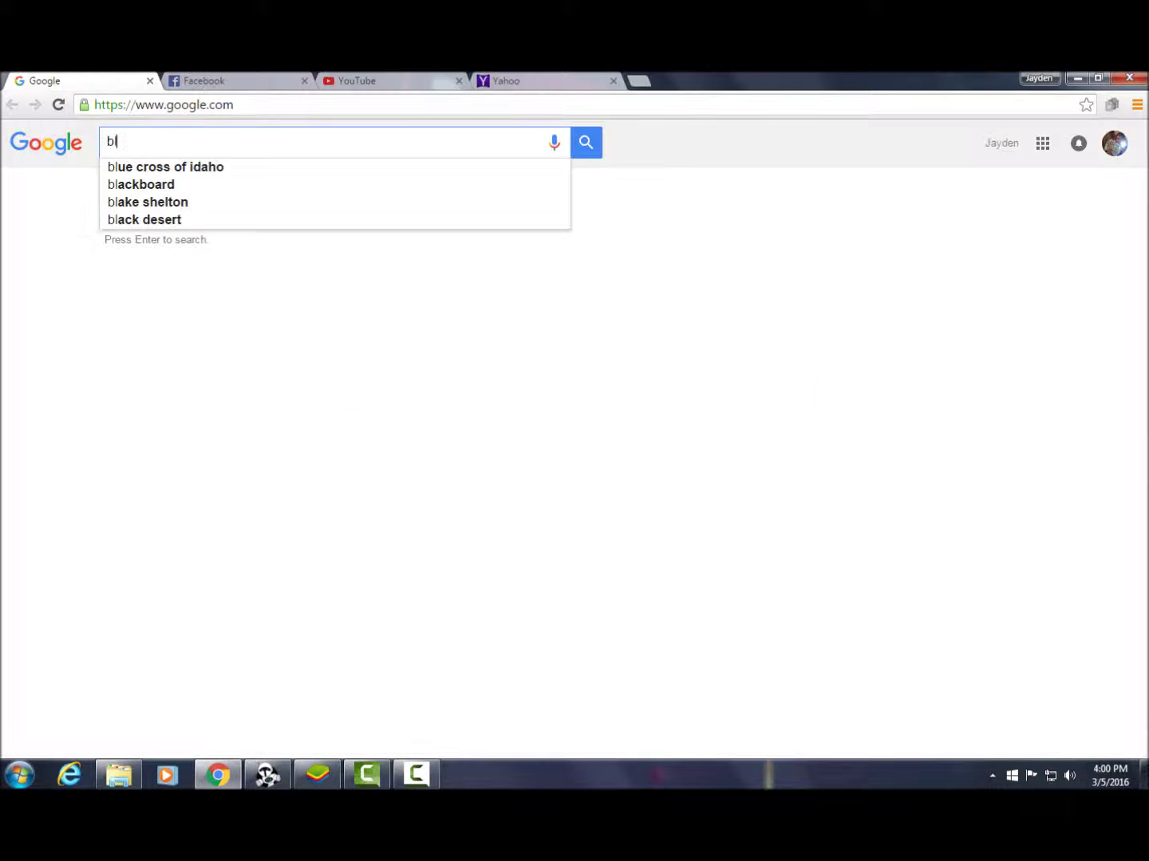
type("uestacks")
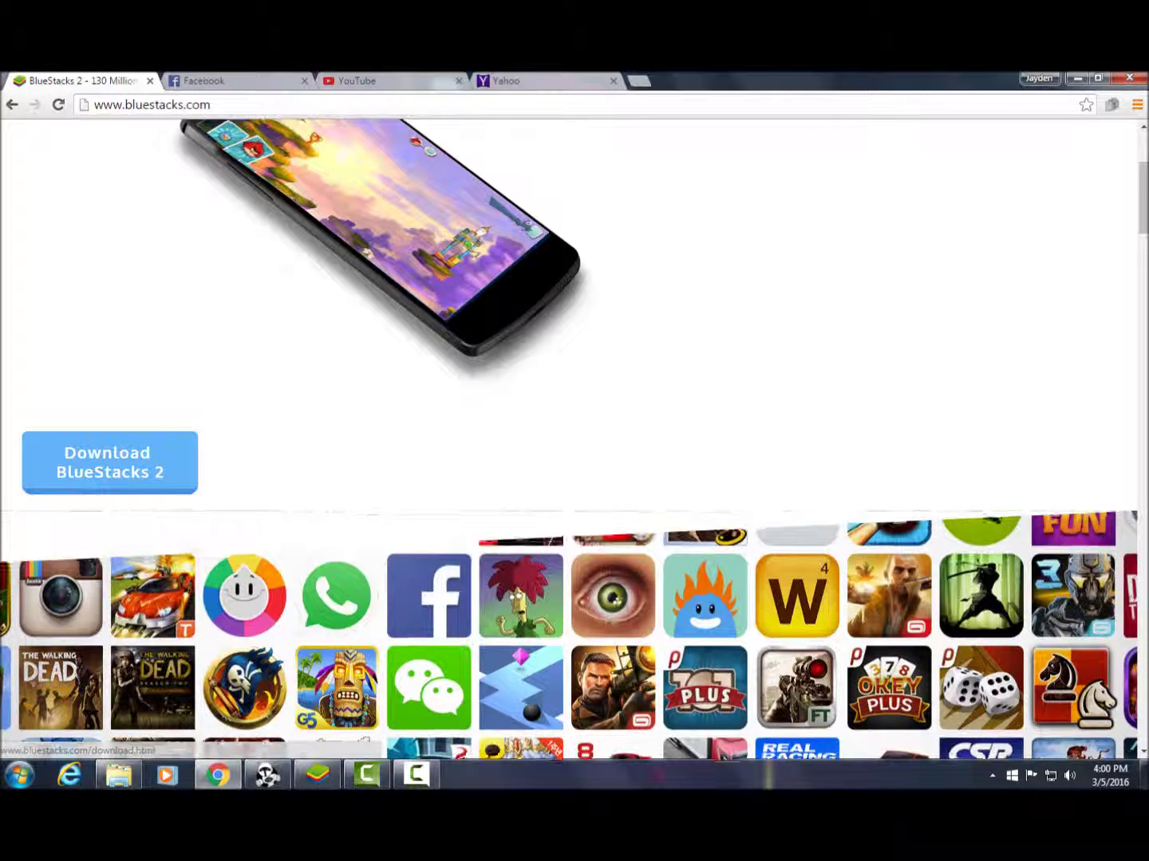
Step: Start the BlueStacks 2 download, cancel saving the installer and return to the Google search results
left_click(109, 464)
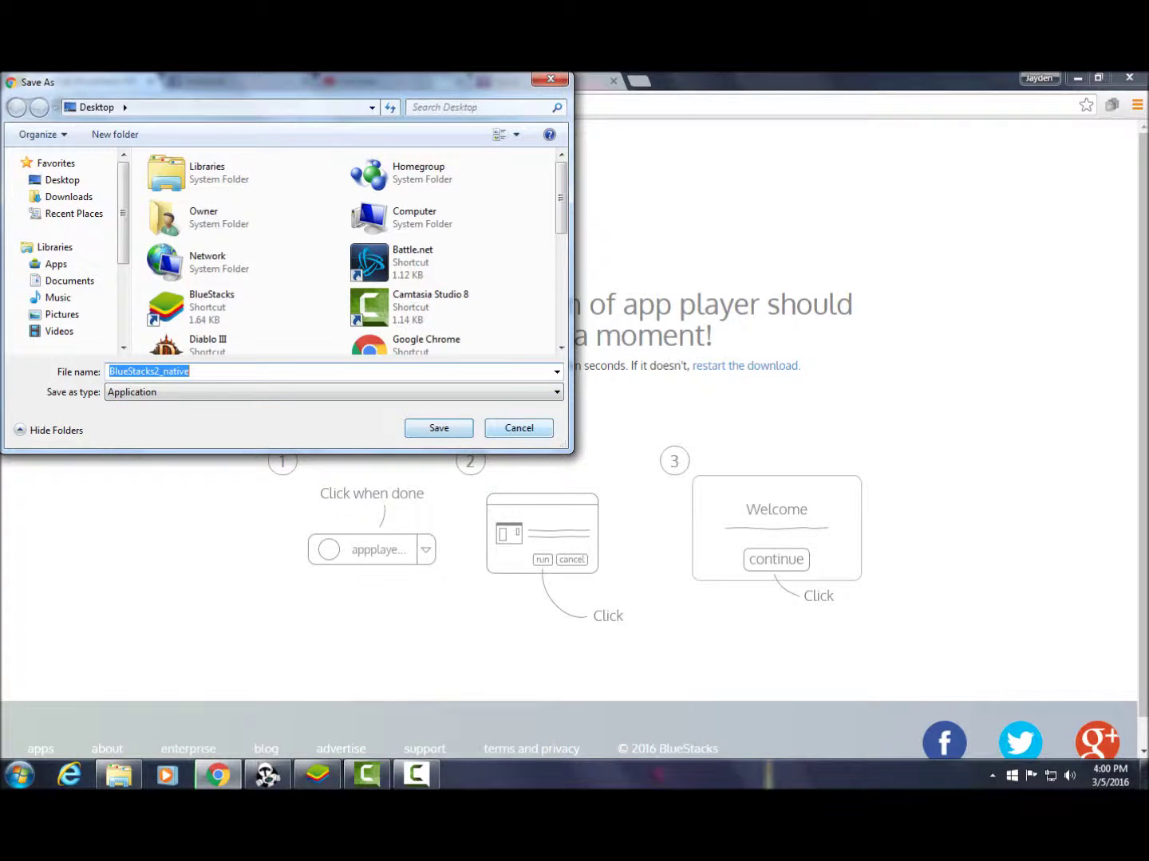
left_click(518, 426)
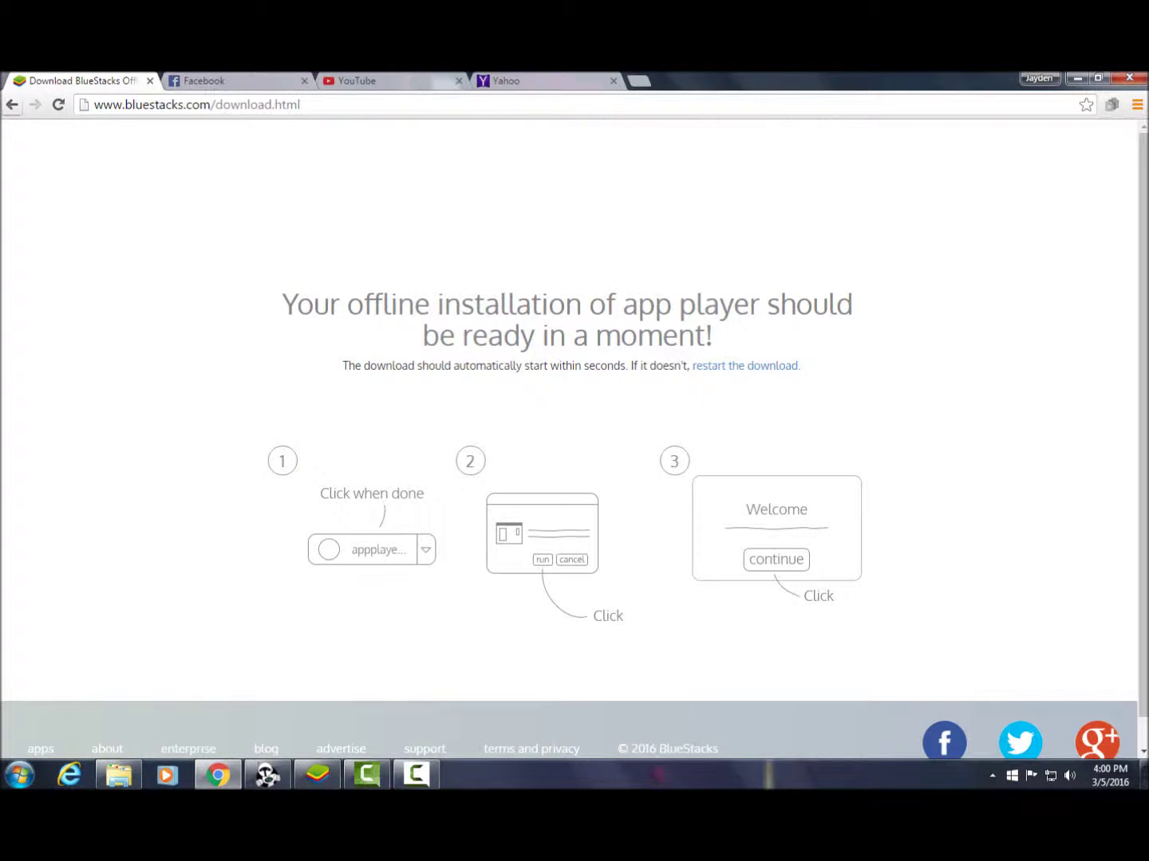
right_click(12, 104)
left_click(80, 126)
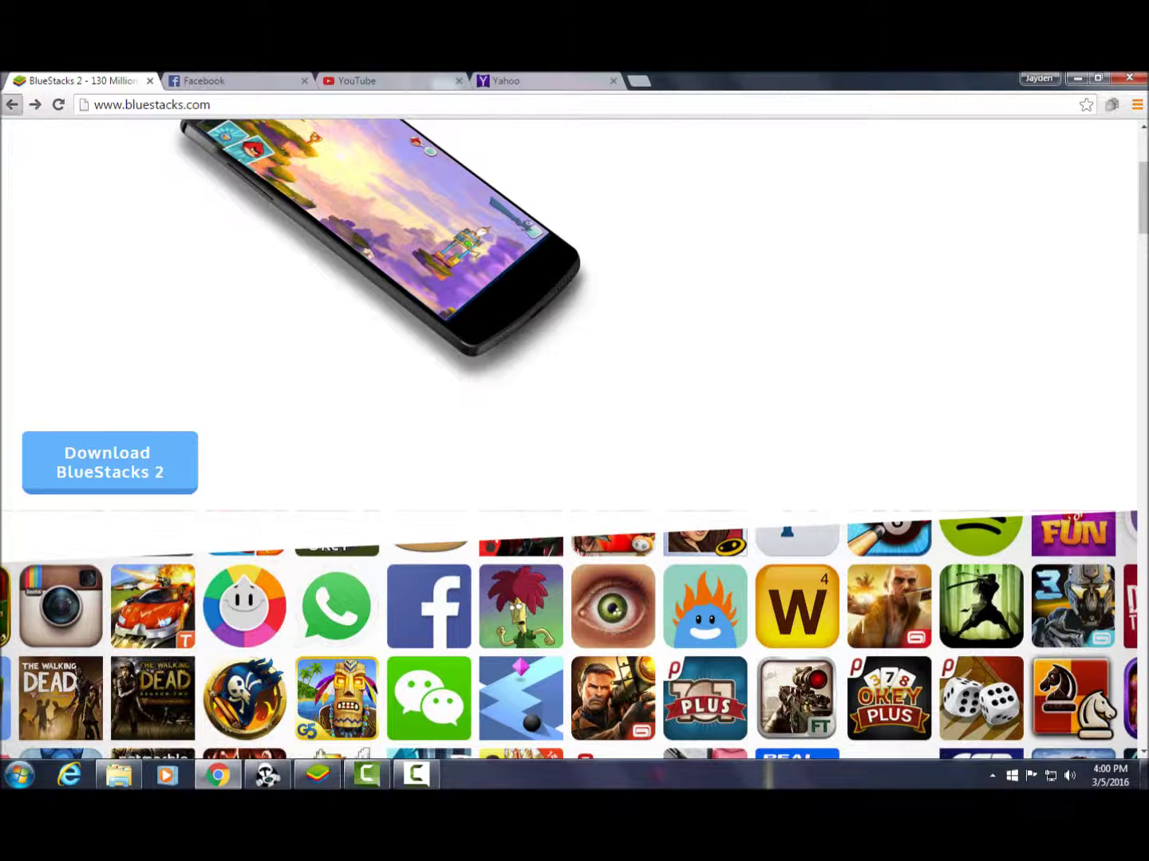
key("alt+Left")
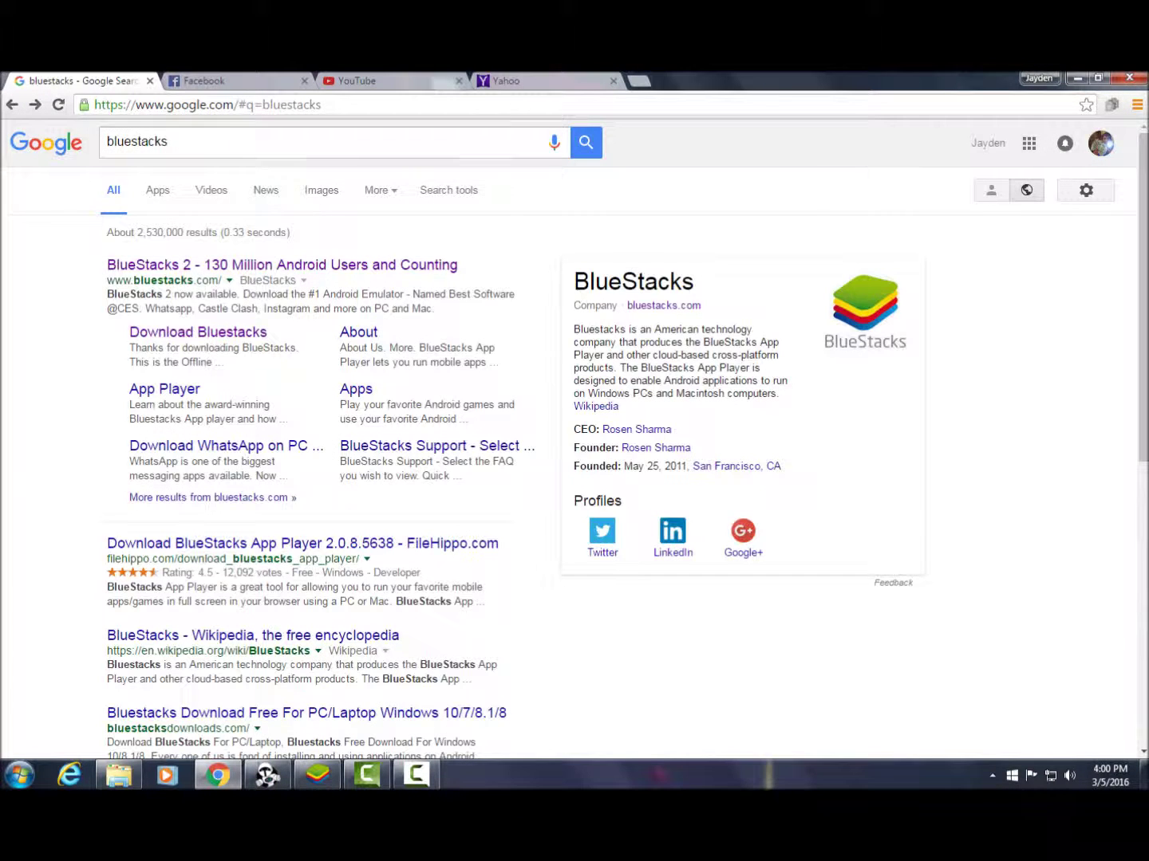
Step: Replace the Google query with mybot clash of clans and open the MyBot website, mybot.run
double_click(137, 141)
key("BackSpace")
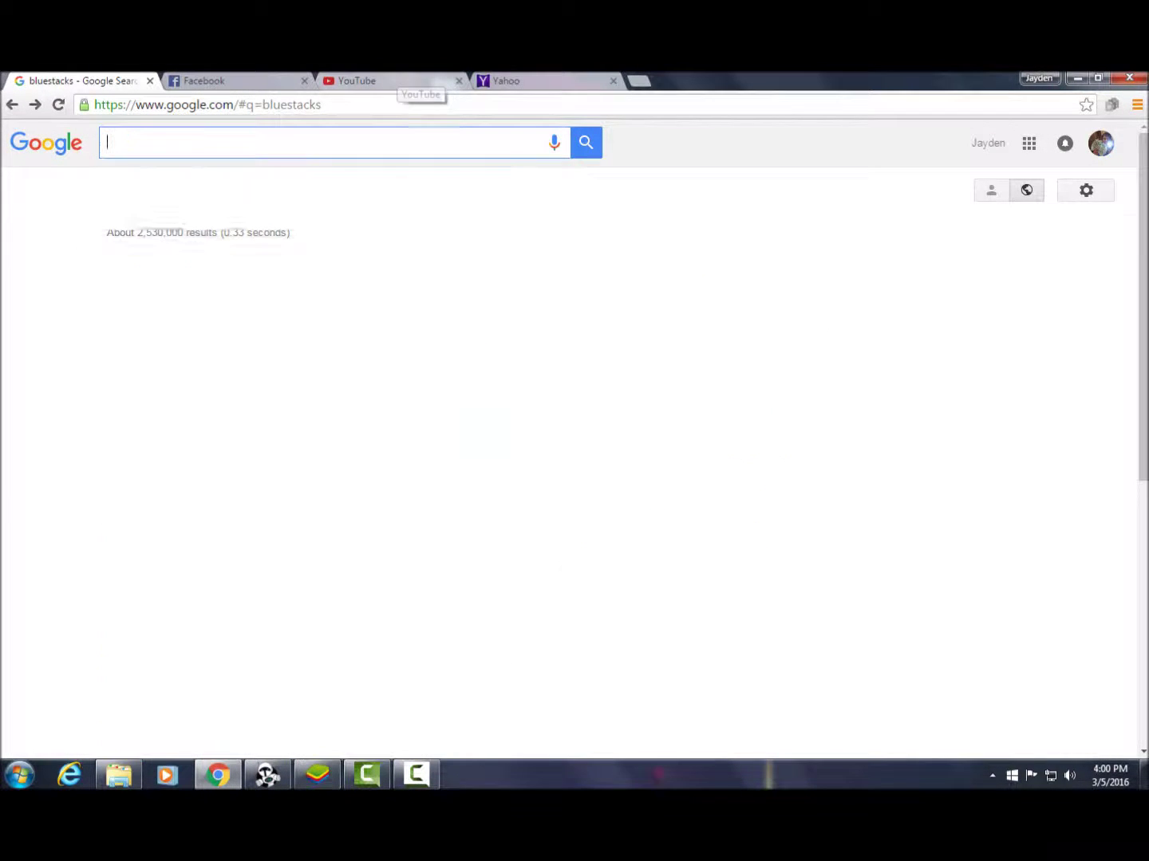
type("mybot")
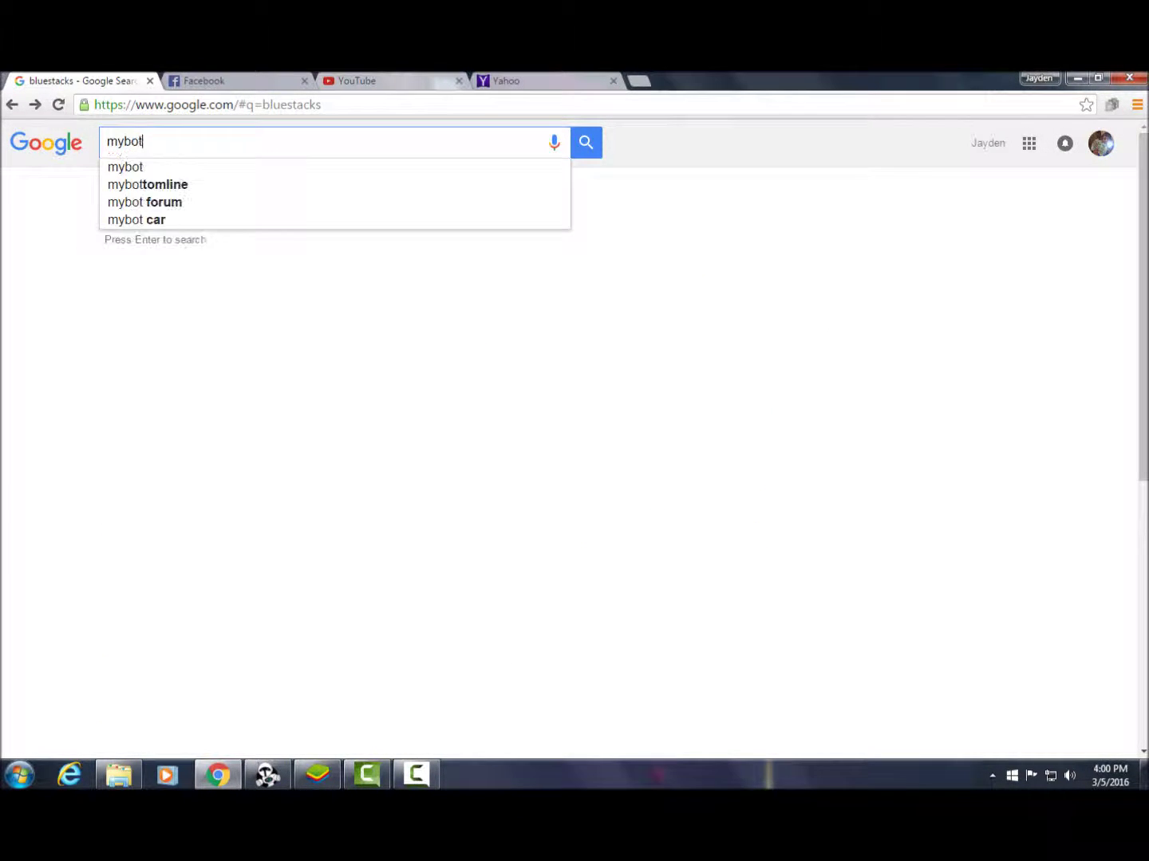
type(" c")
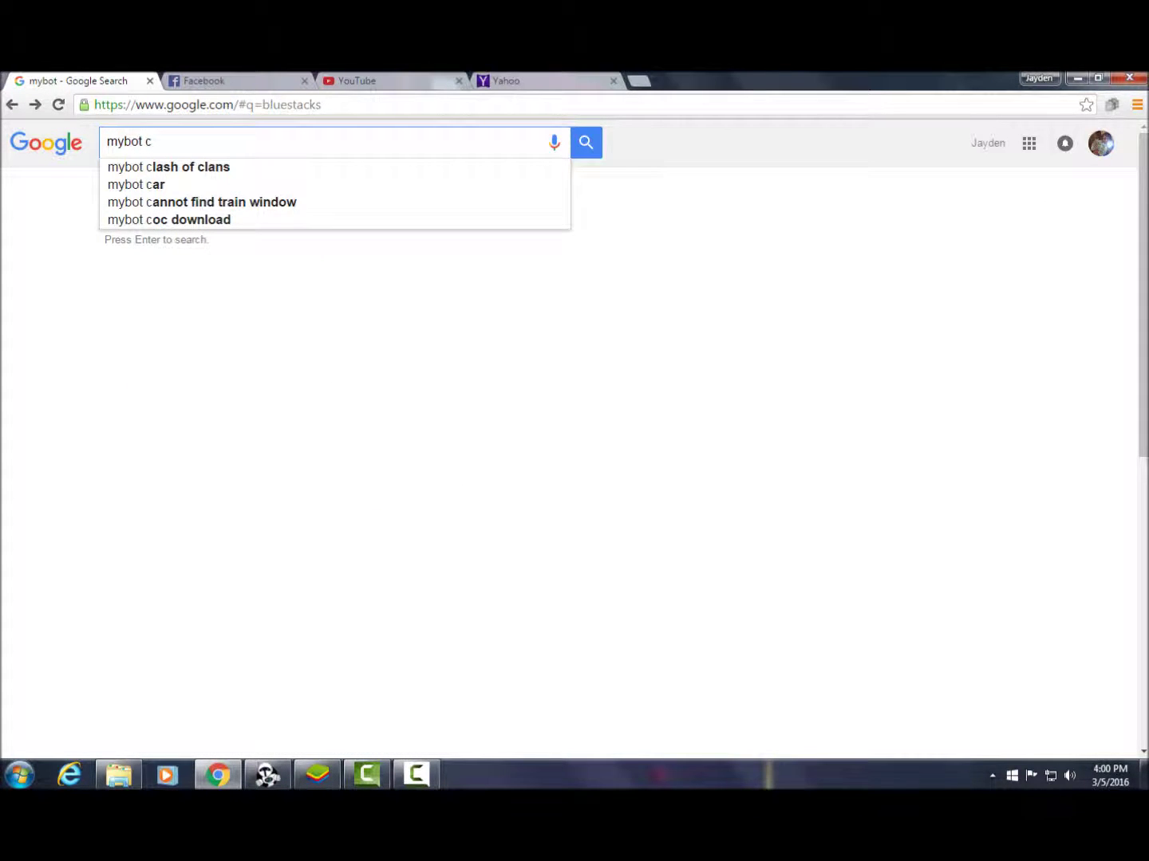
type("lash")
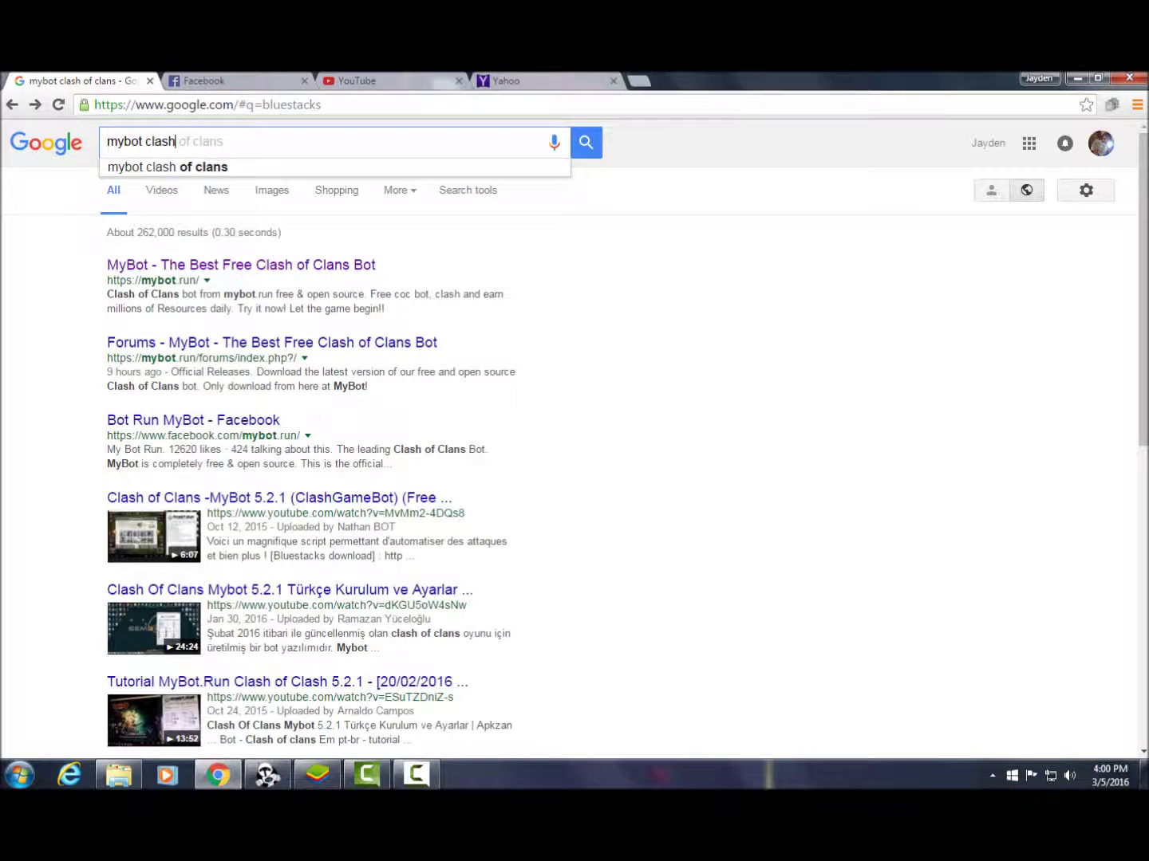
key("Return")
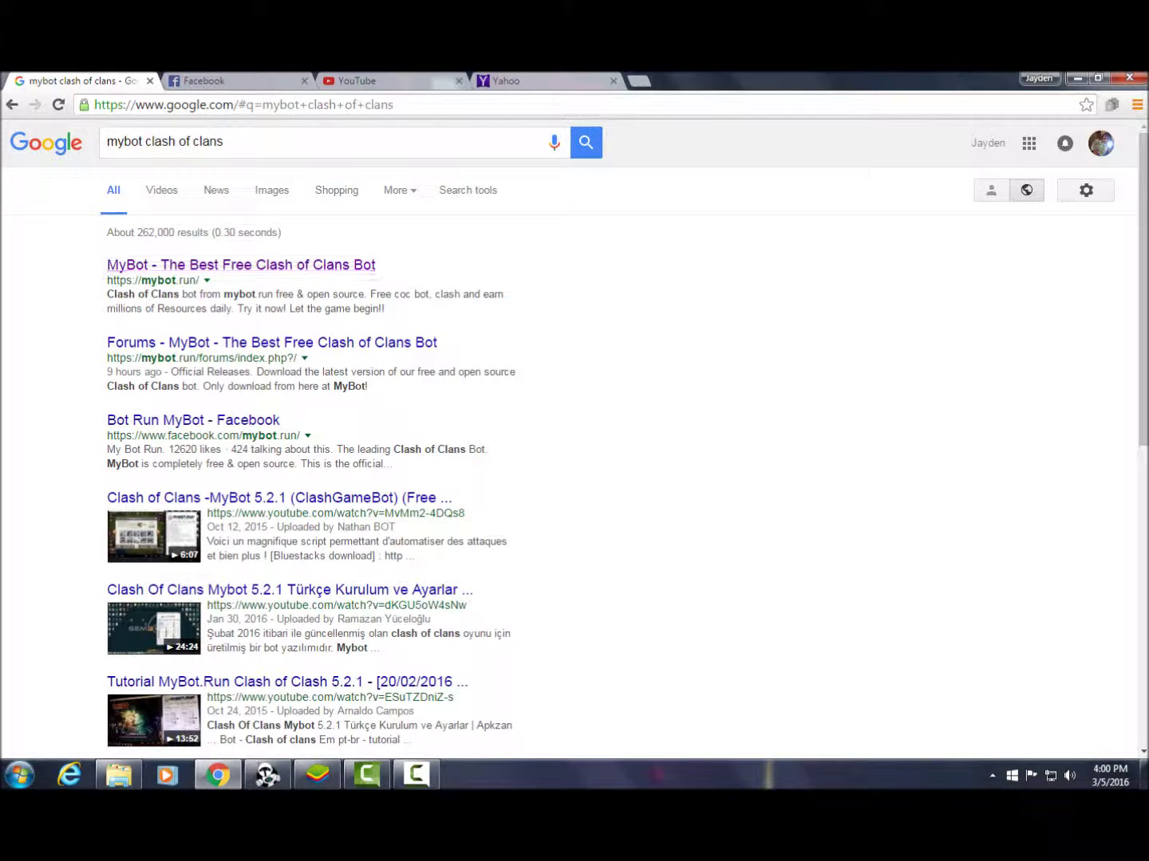
left_click(240, 265)
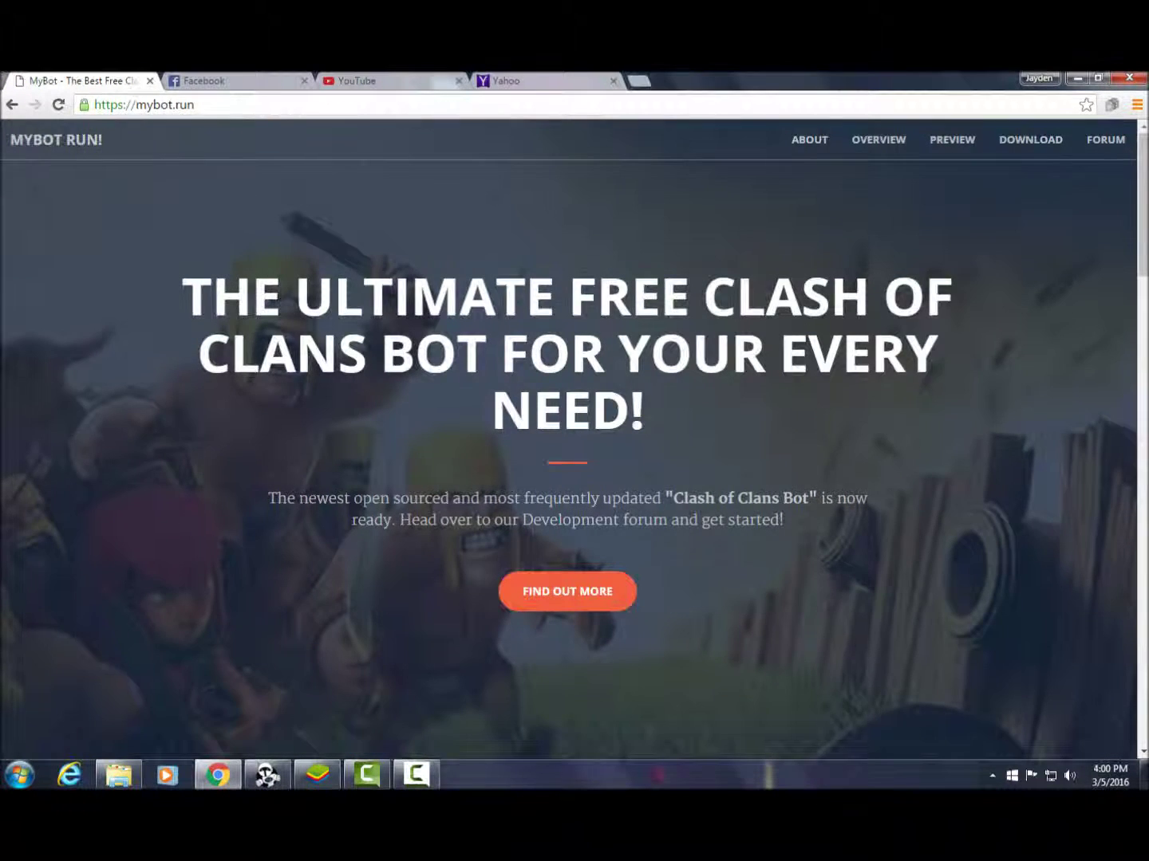
Step: Look through the MyBot homepage's overview and preview sections and open its download page
scroll(575, 439, "down", 6)
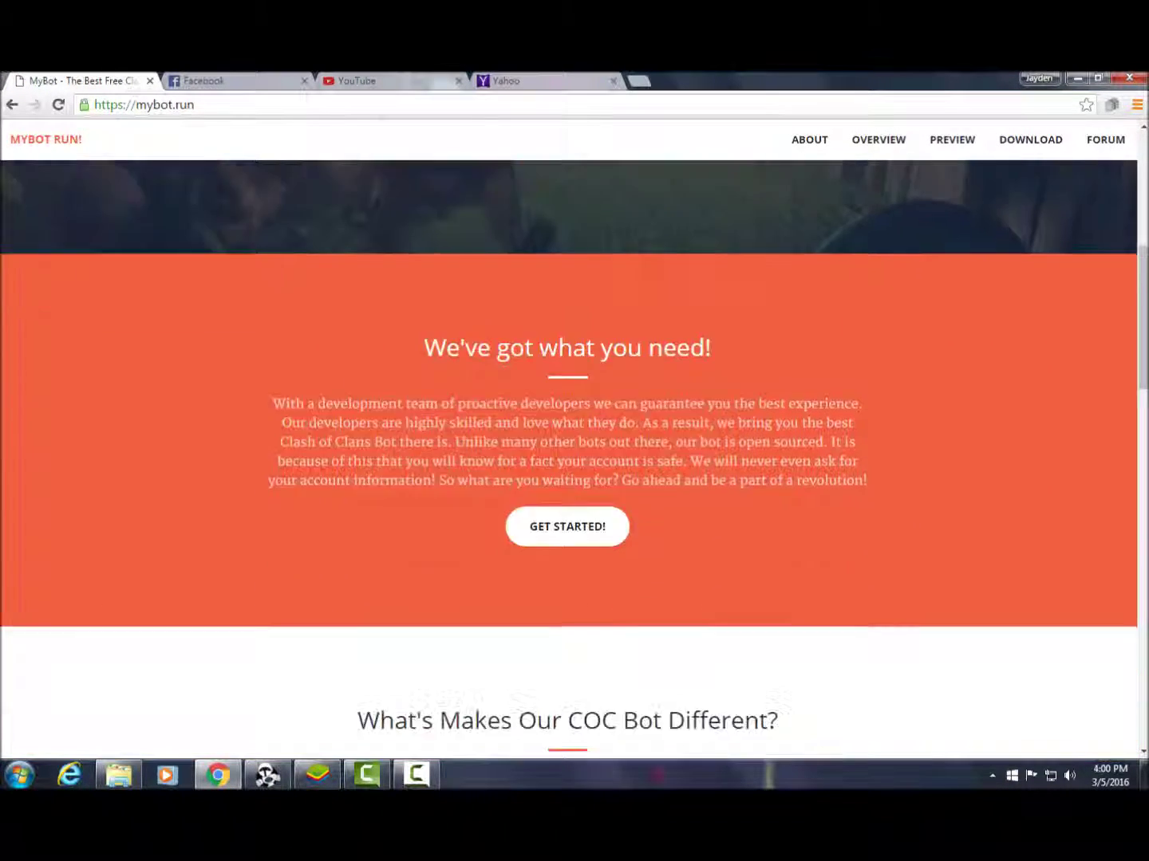
scroll(574, 461, "down", 8)
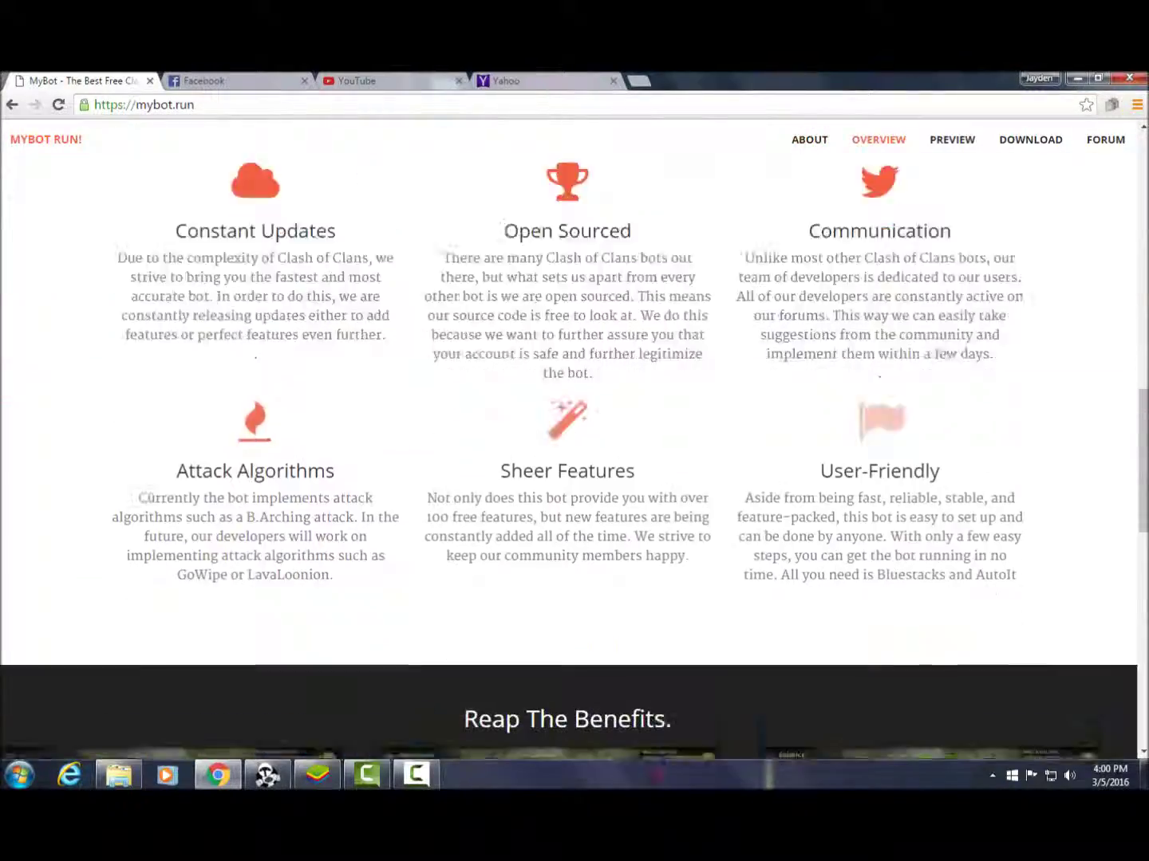
scroll(570, 464, "down", 10)
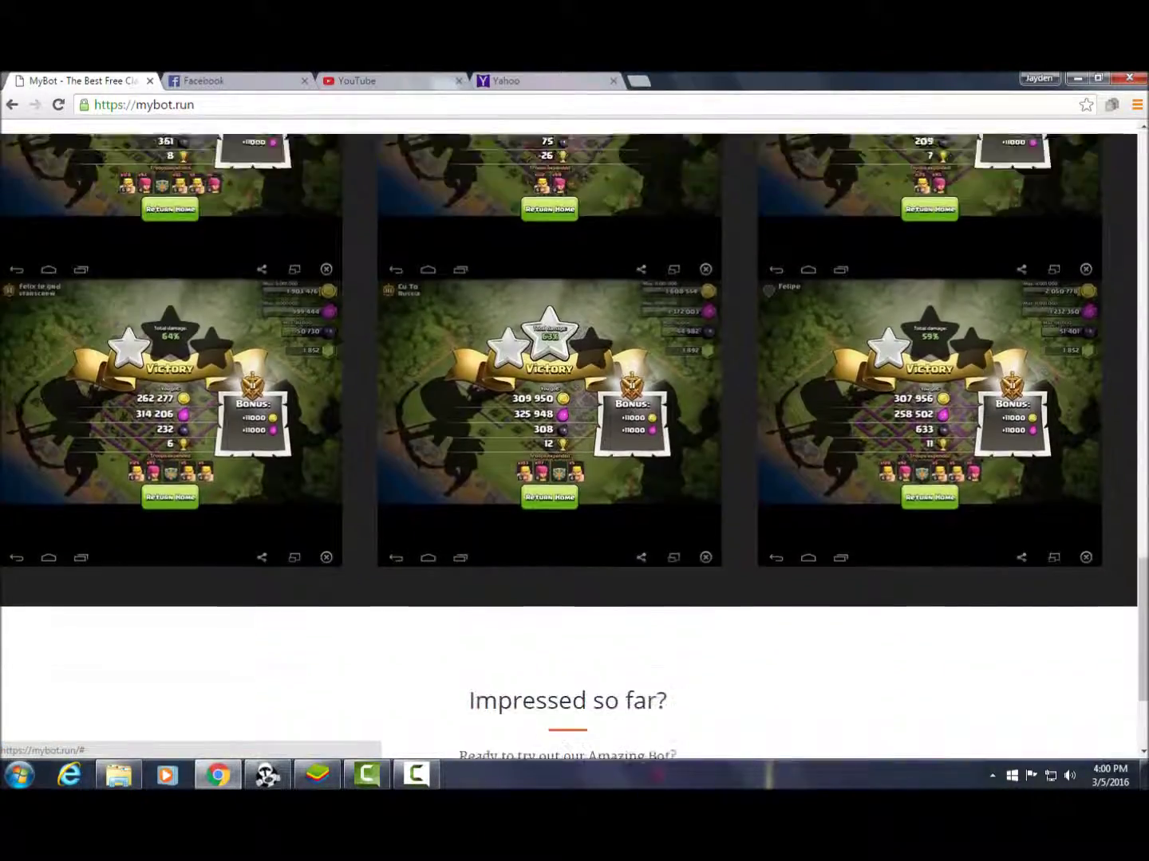
scroll(574, 458, "up", 15)
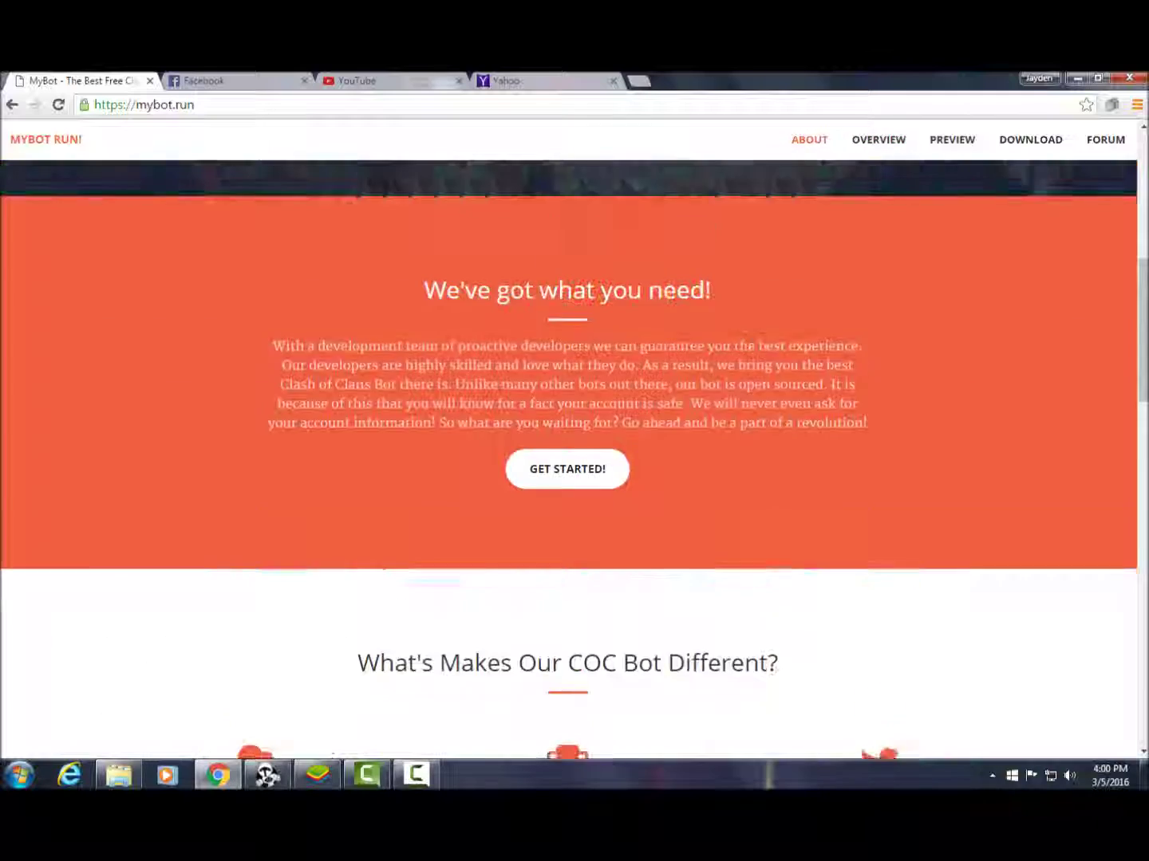
scroll(574, 459, "up", 4)
left_click(1030, 140)
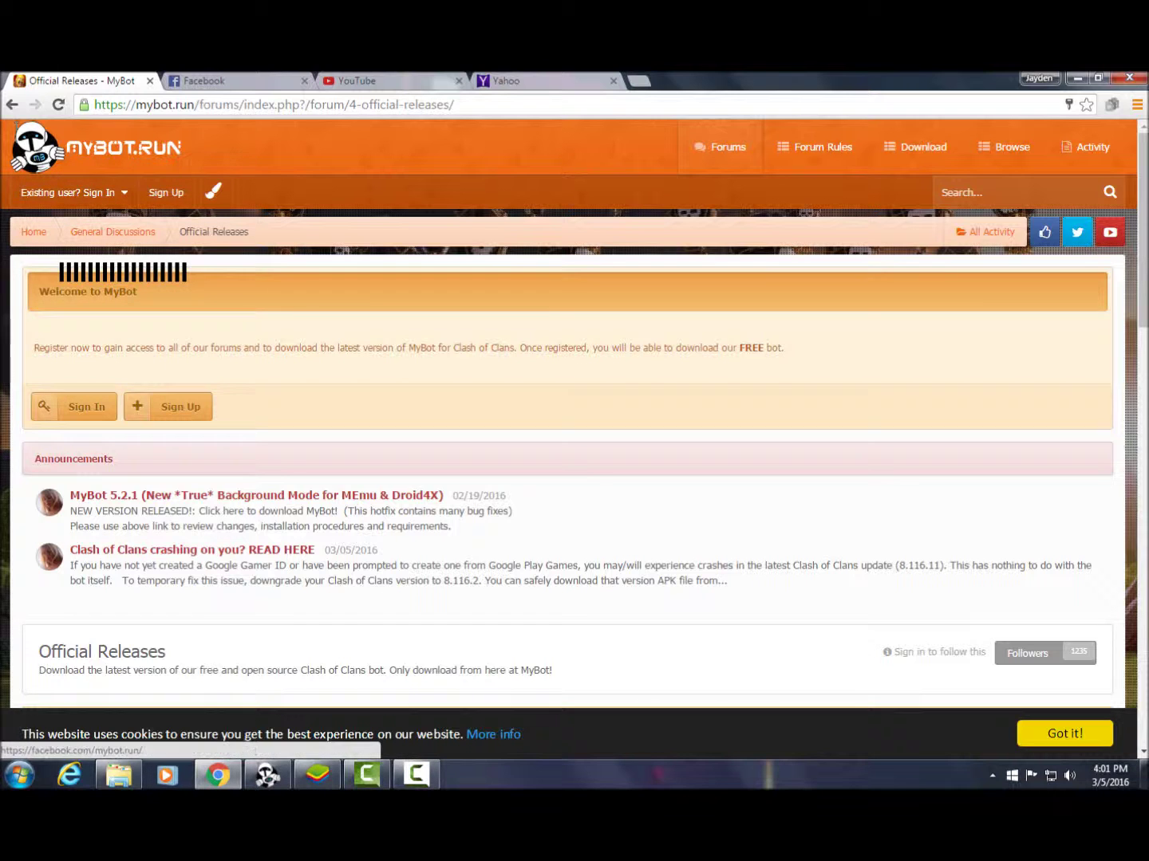
Step: View the MyBot forum's sign-in form for existing users, close it and minimize the browser
left_click(72, 192)
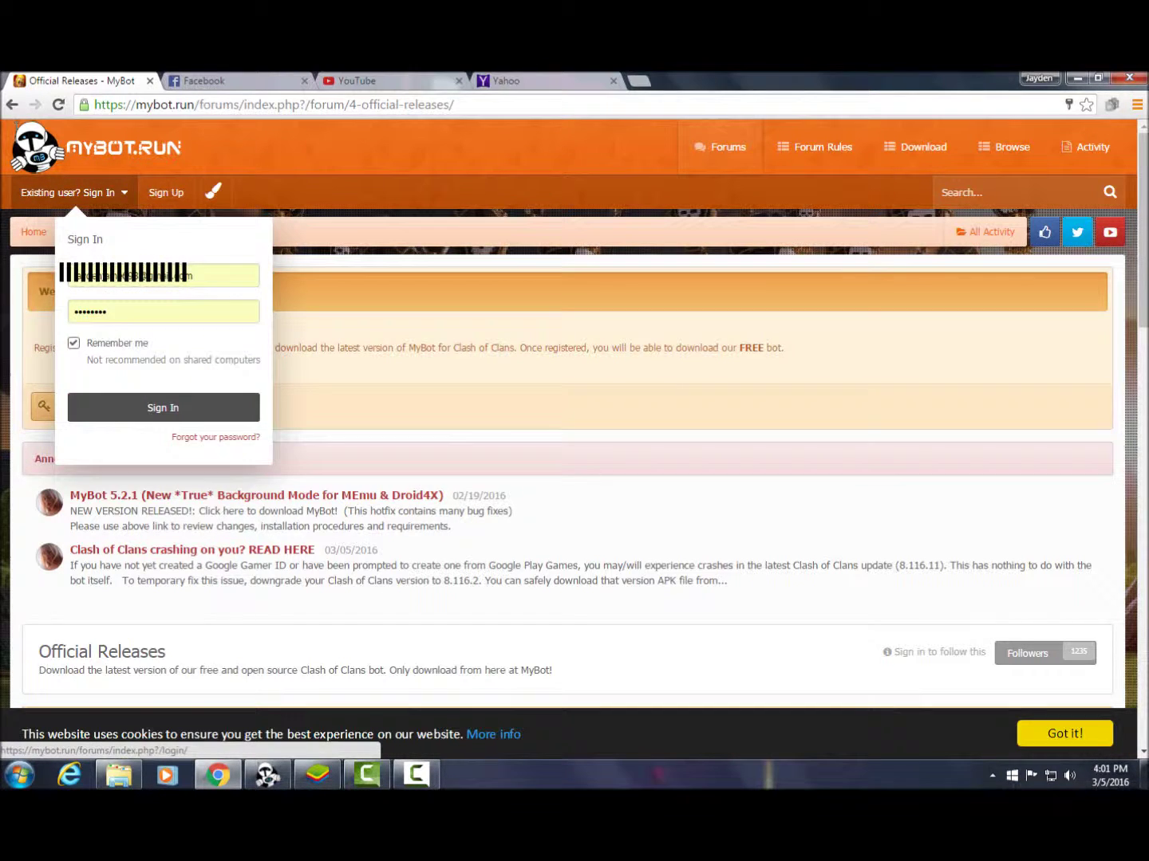
left_click(73, 192)
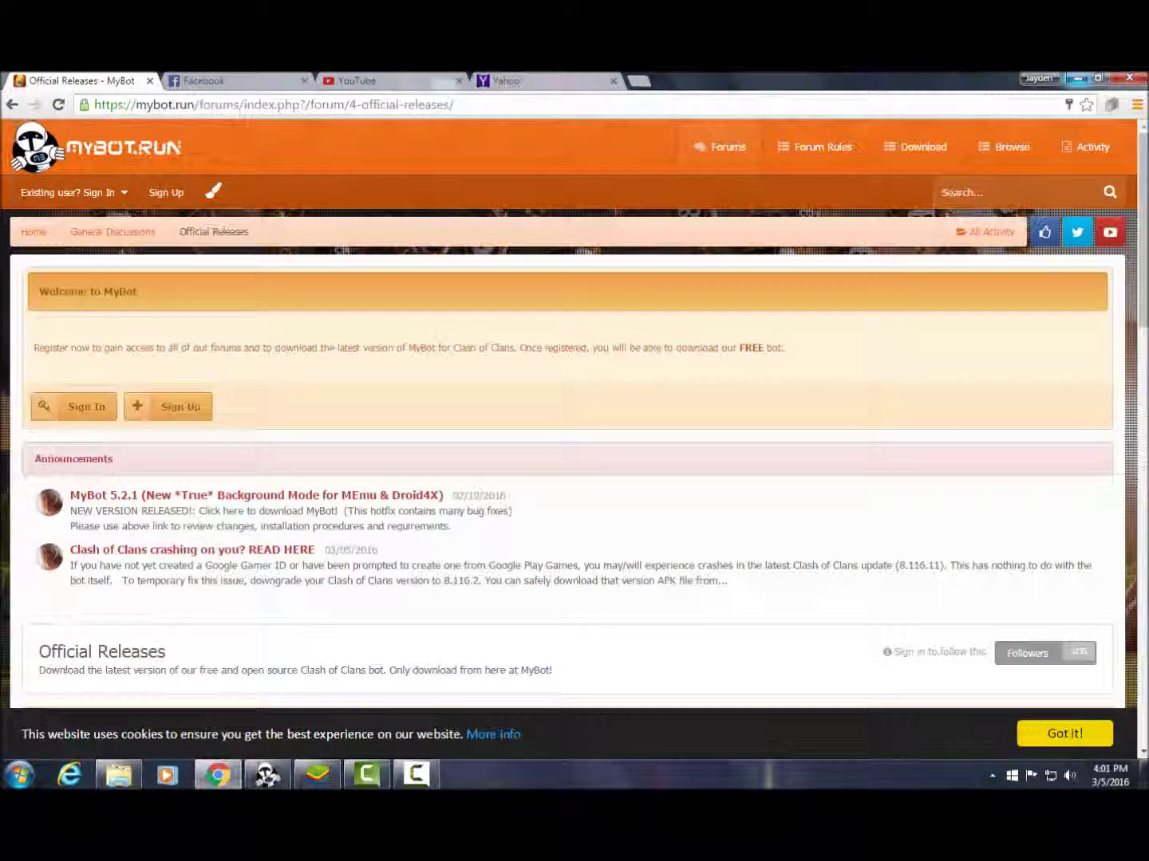
left_click(1076, 77)
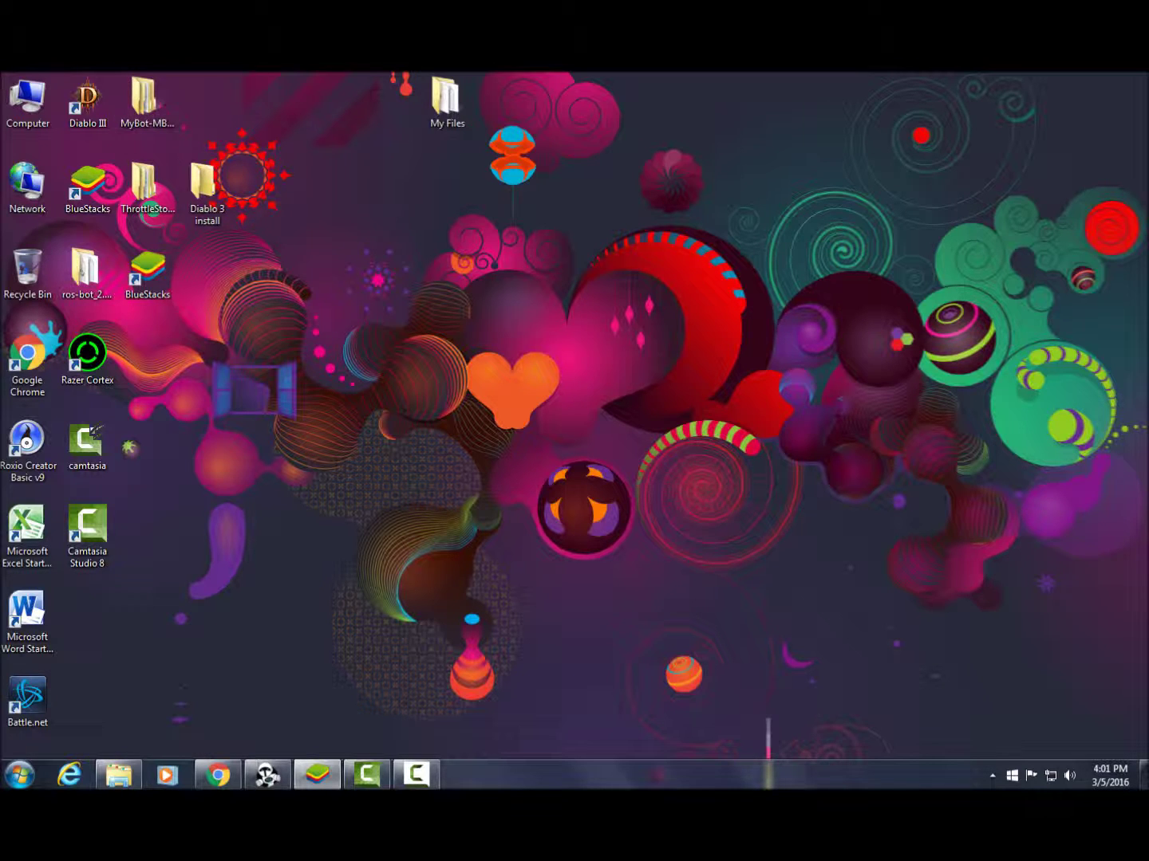
Step: Open the MyBot-MBR_5.2.1 desktop folder and its subfolder, locate the MyBot.run application and minimize the folder window
double_click(147, 102)
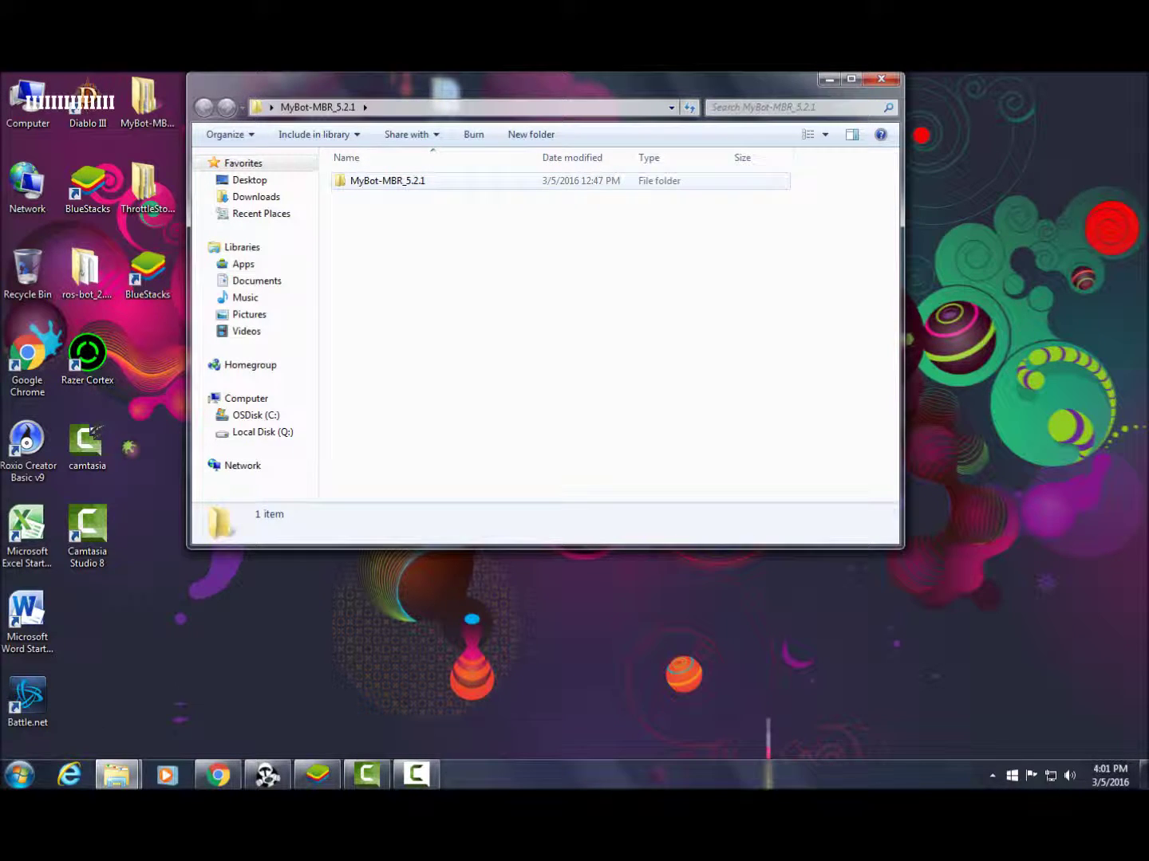
double_click(388, 180)
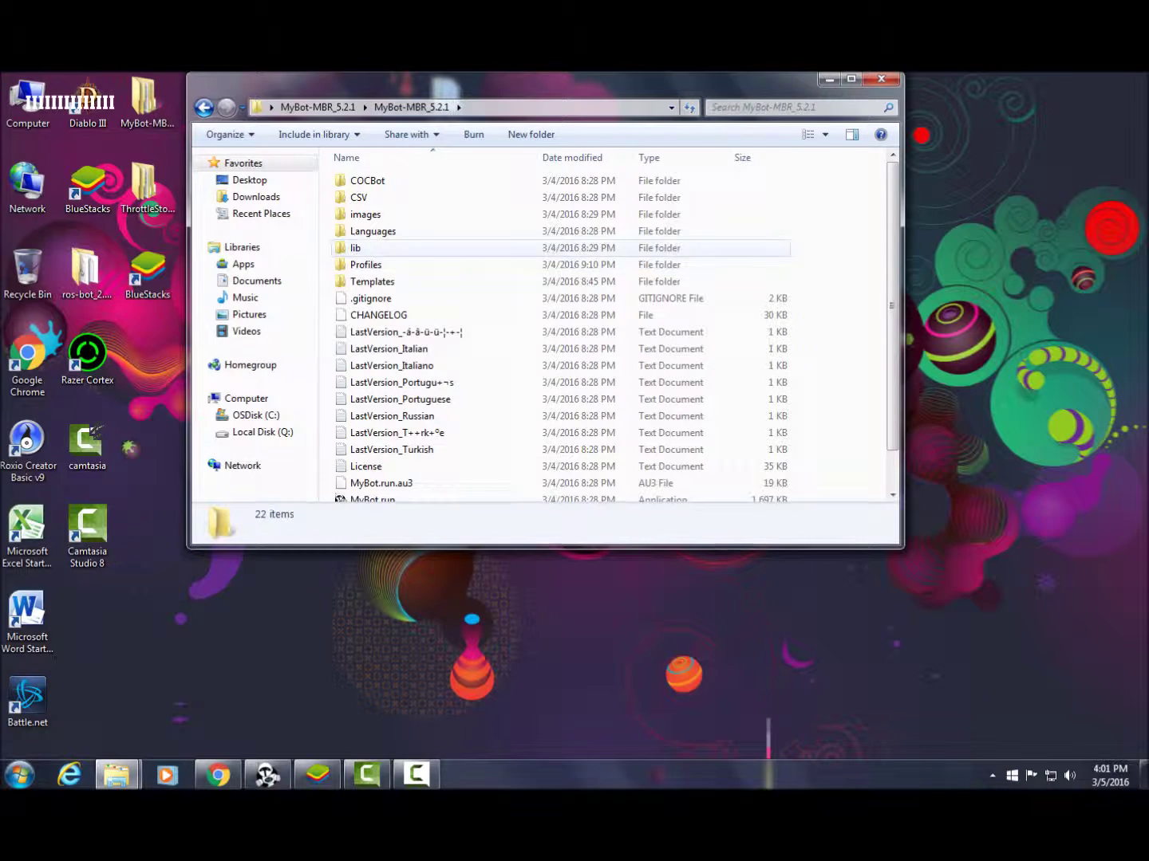
scroll(529, 327, "down", 1)
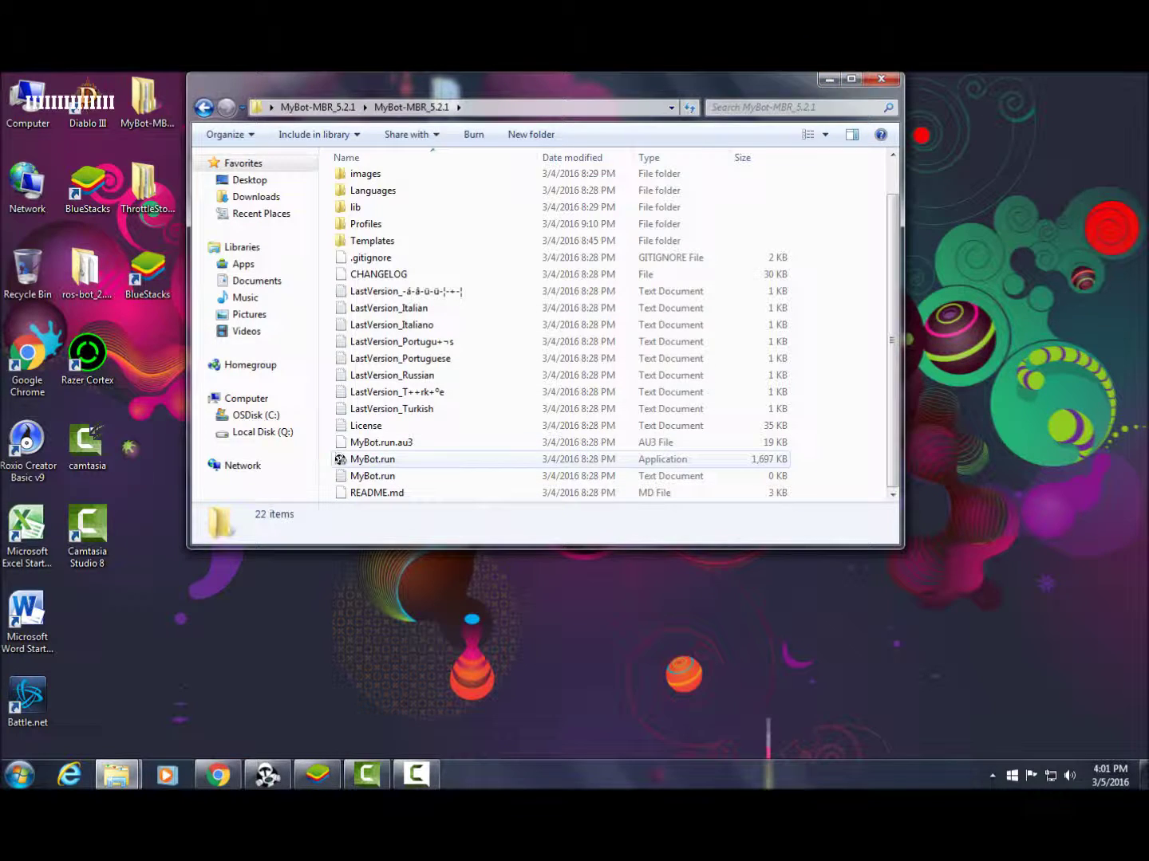
left_click(830, 79)
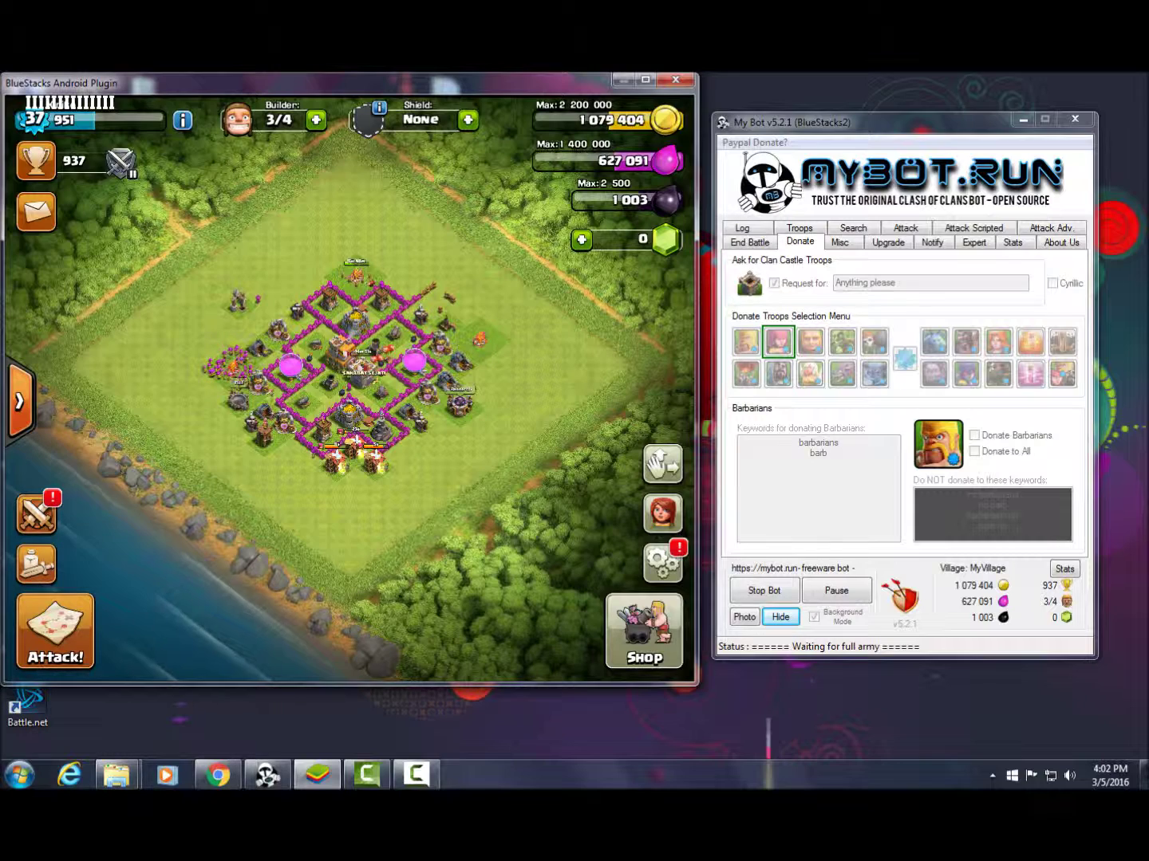
Step: Review My Bot's Misc, End Battle, Troops, Search and Attack settings
left_click(840, 241)
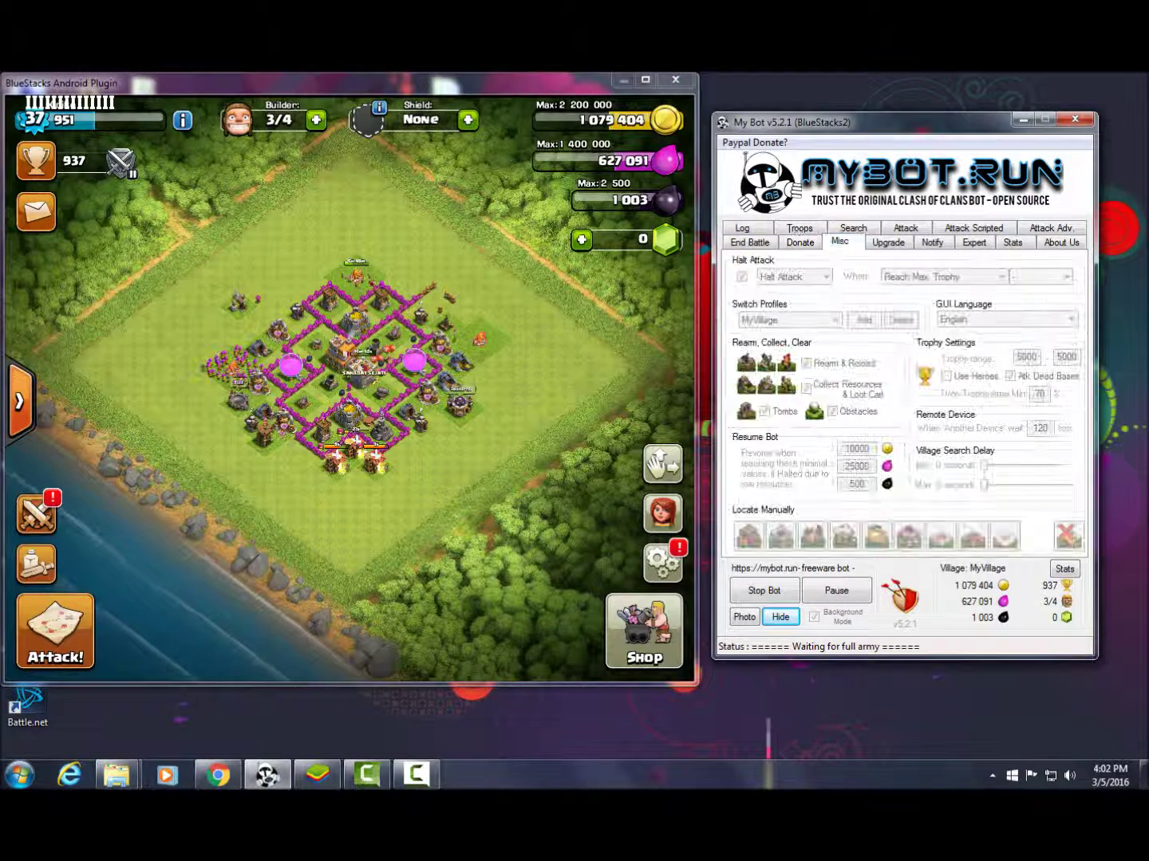
left_click(750, 240)
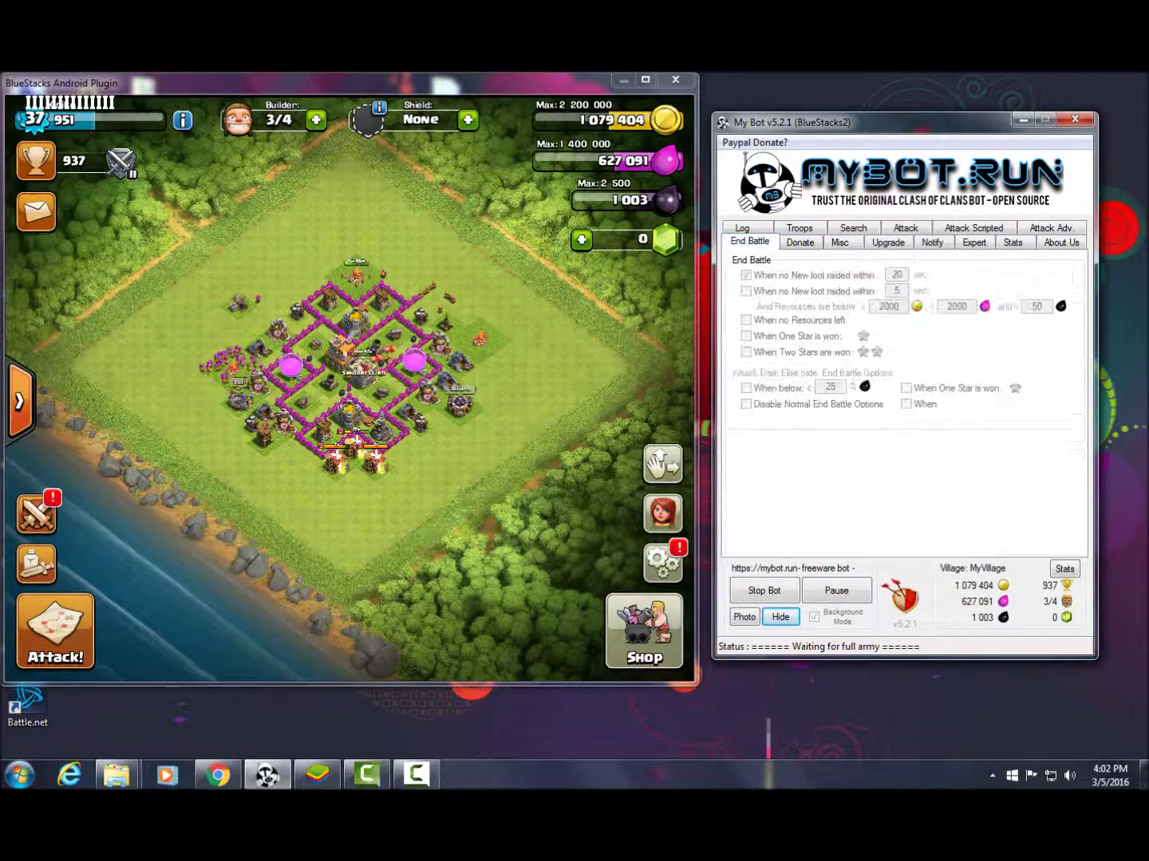
left_click(800, 228)
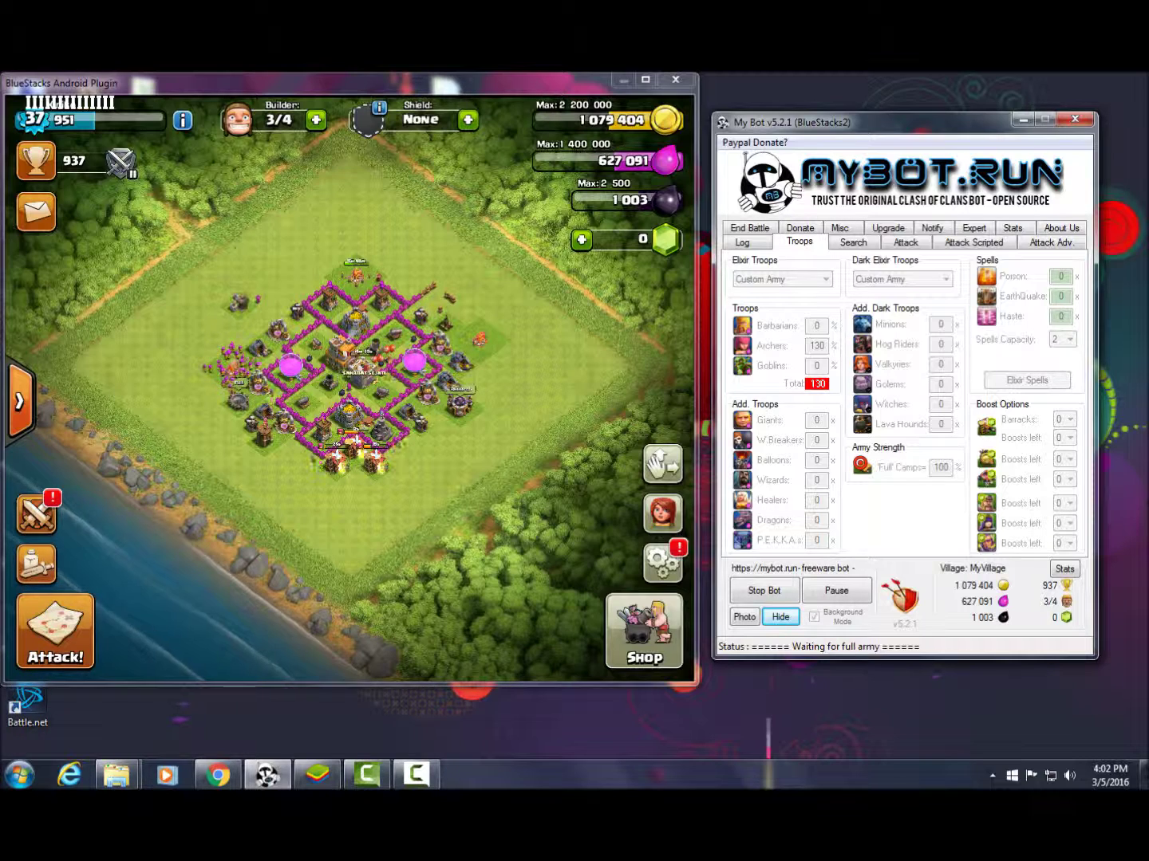
left_click(853, 241)
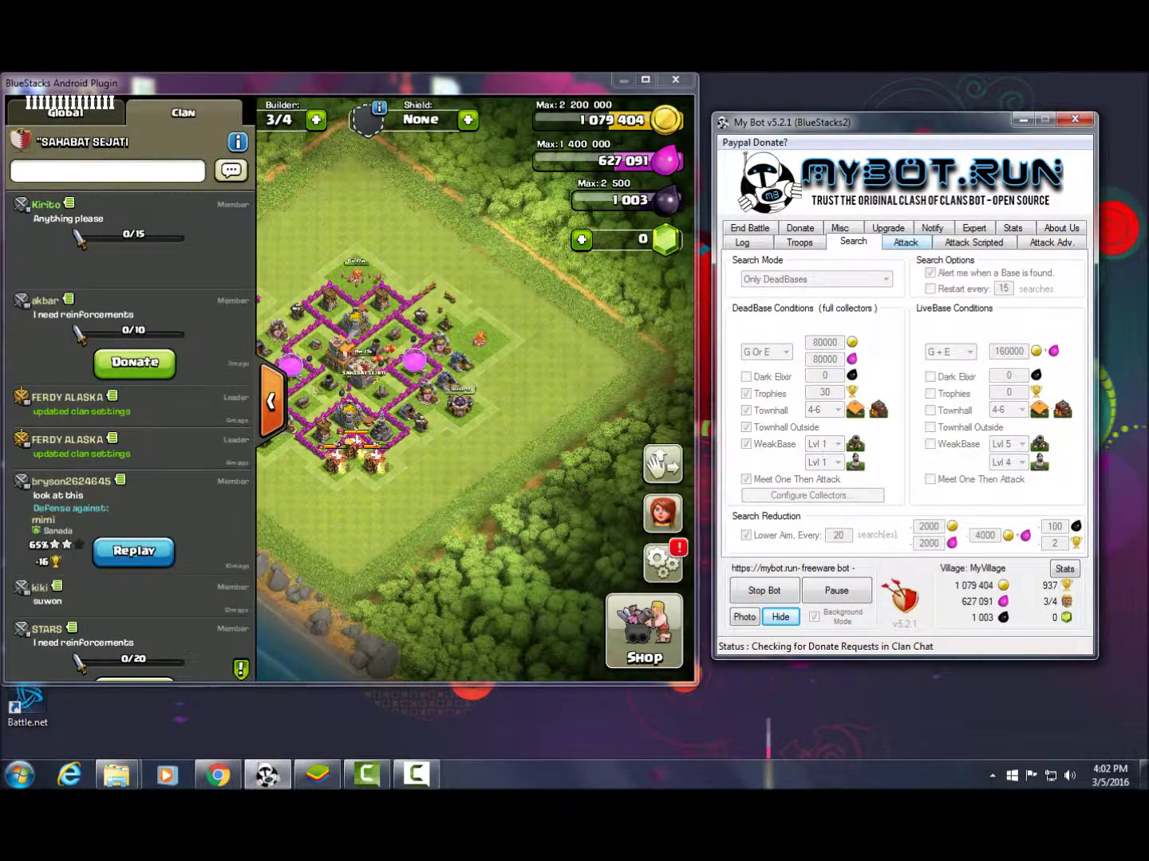
left_click(905, 242)
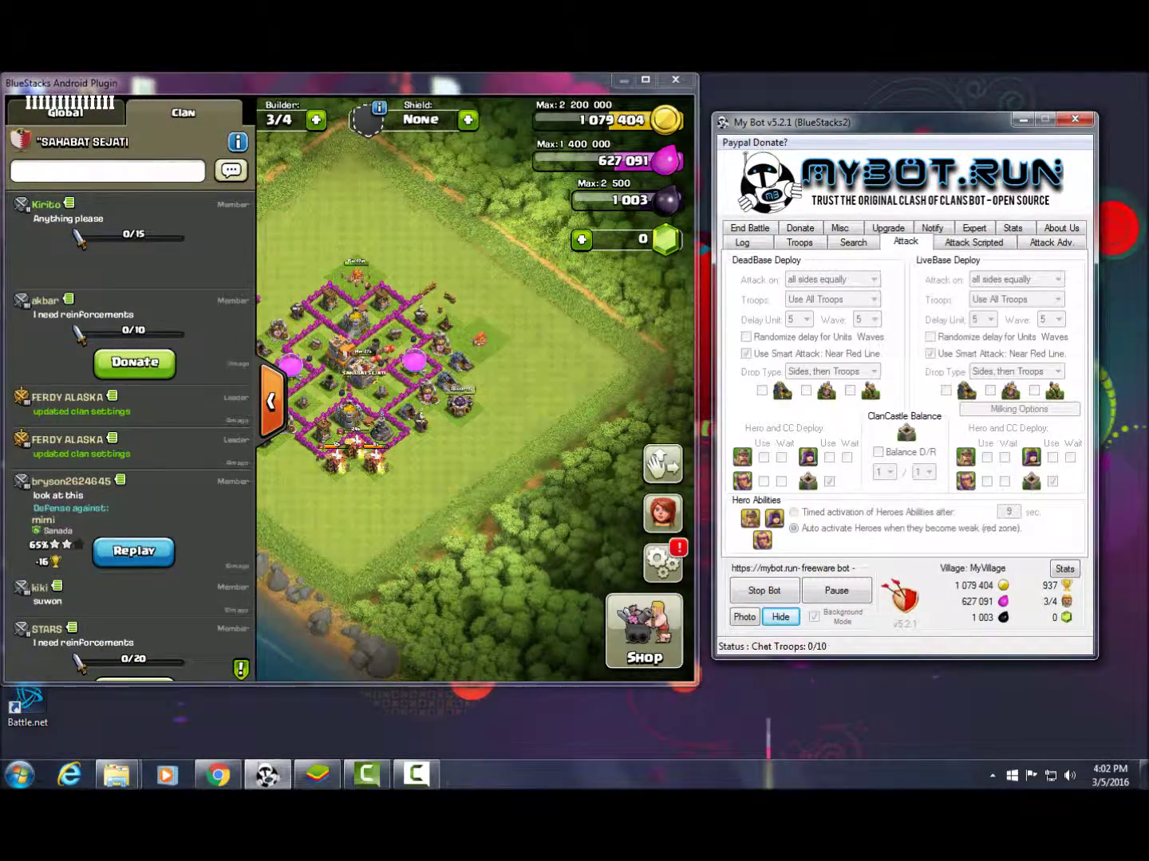